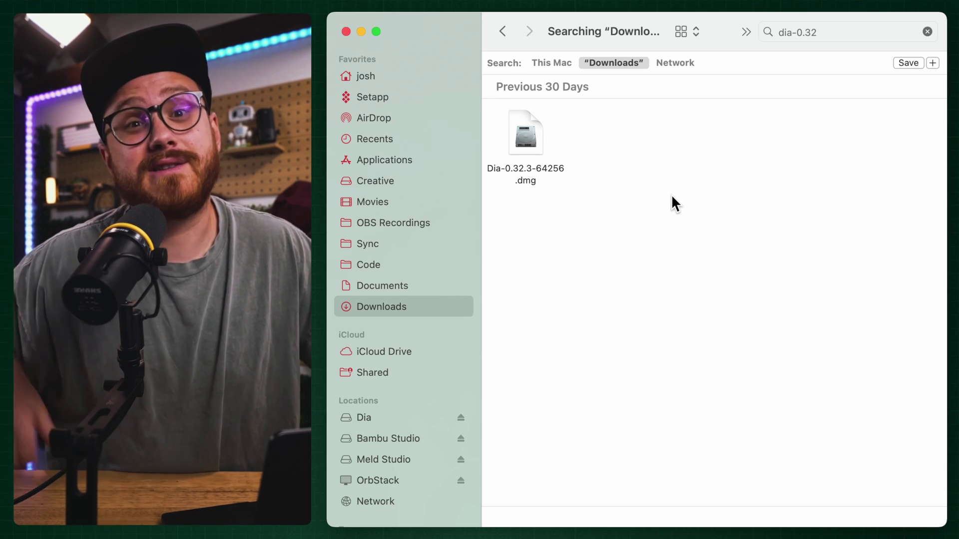
Install Dia from the disk image into Applications and confirm opening it
left_click(526, 140)
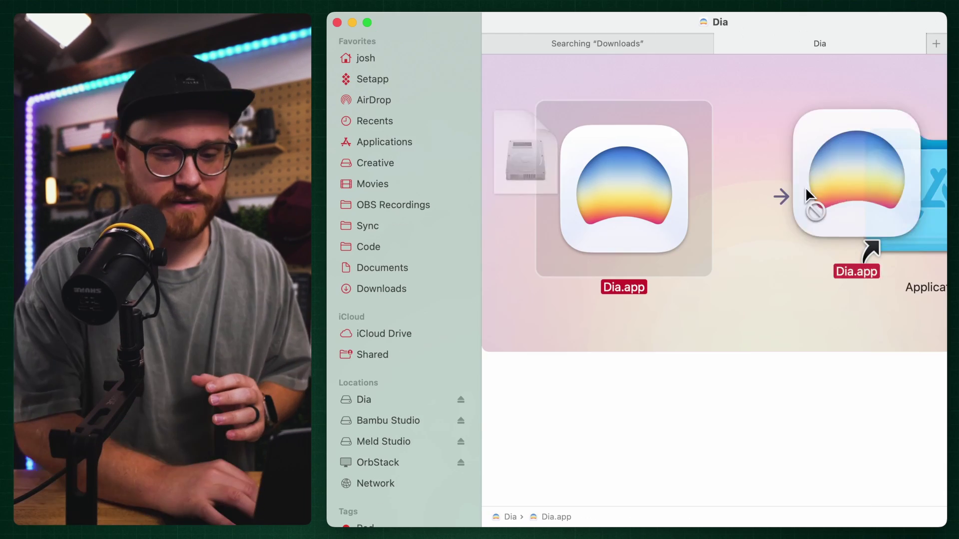
left_click_drag(805, 192, 846, 155)
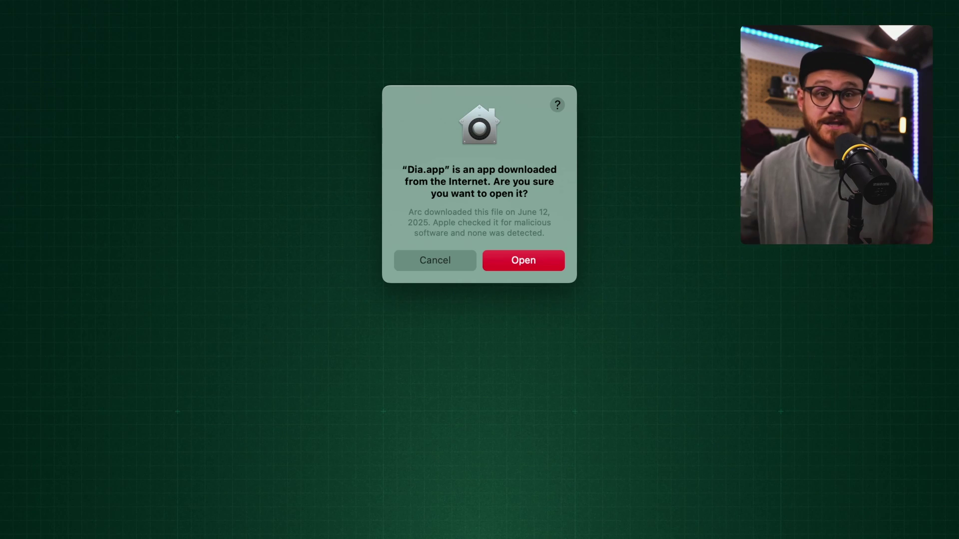
left_click(548, 260)
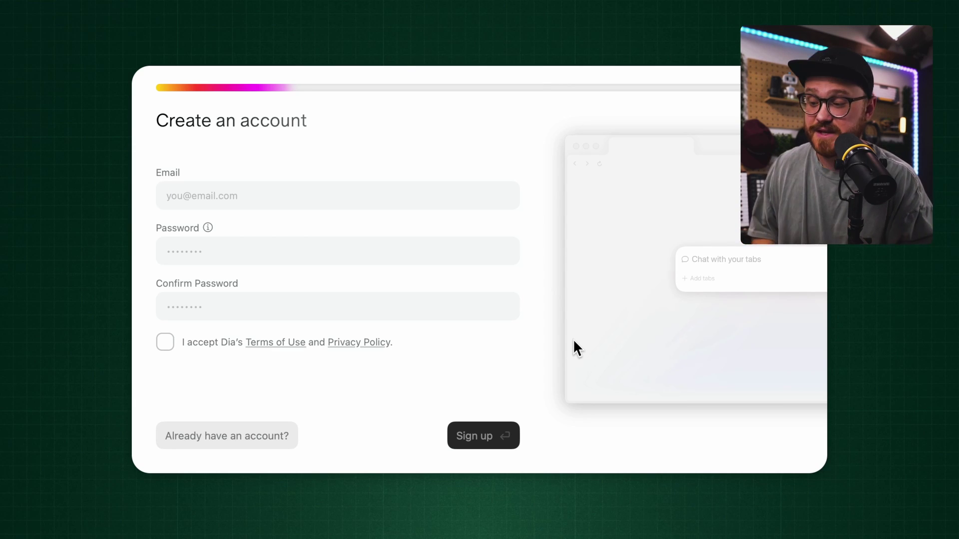
Import Arc data plus Viewstats, Toolkit for YNAB, Reflect, Save Image As PNG and JSON Formatter; pick green theme
key("Tab")
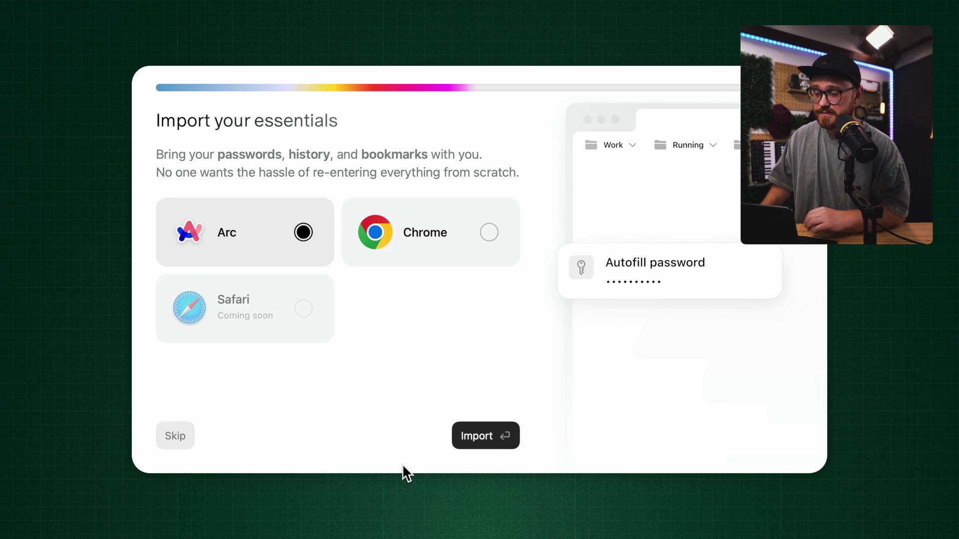
left_click(483, 441)
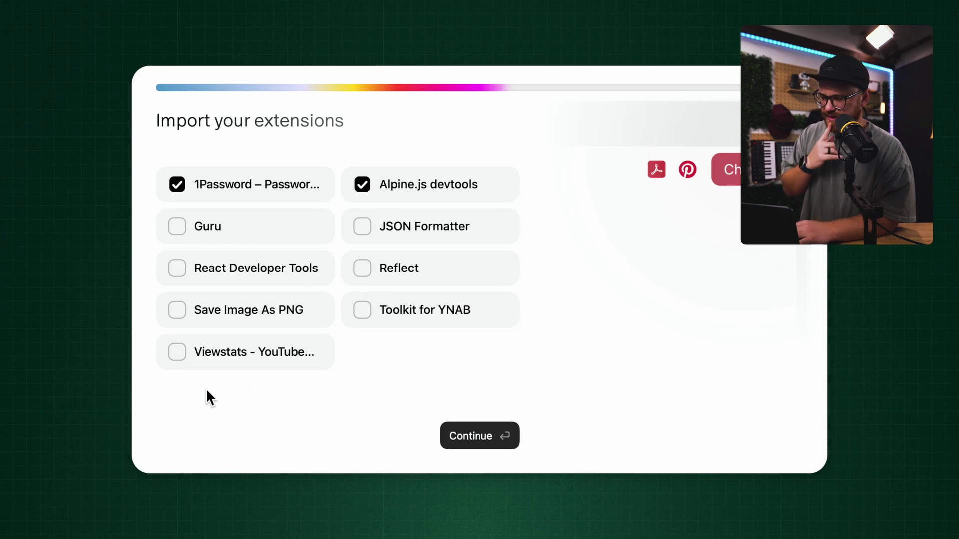
left_click(176, 353)
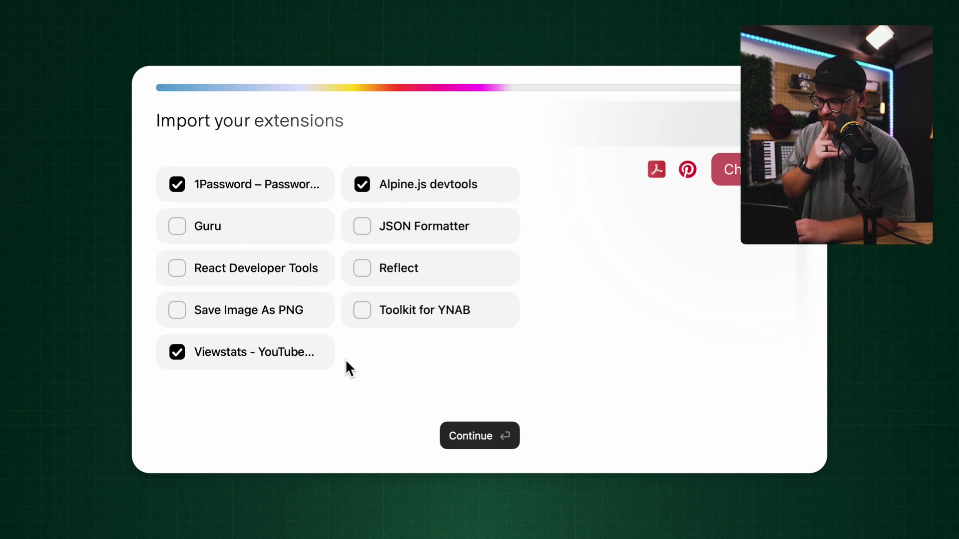
left_click(360, 317)
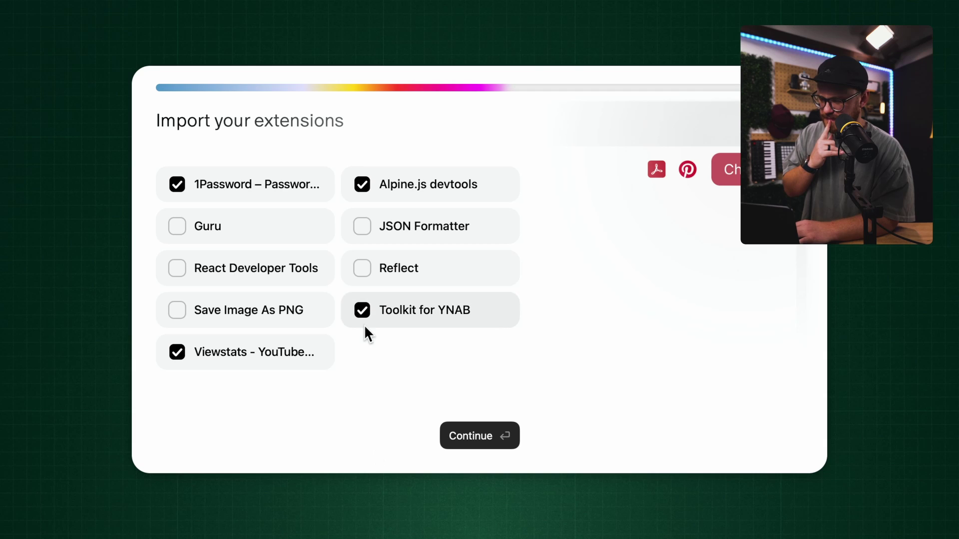
left_click(370, 268)
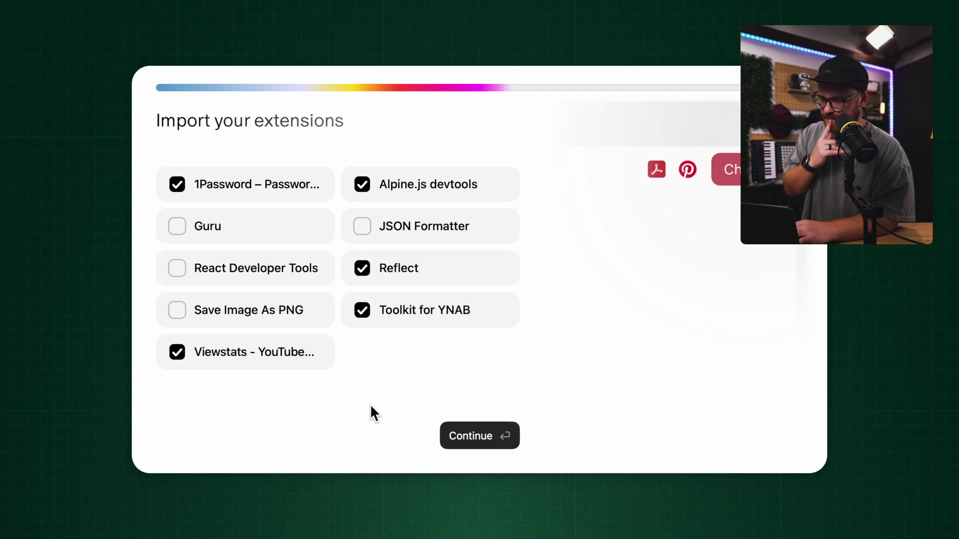
left_click(178, 313)
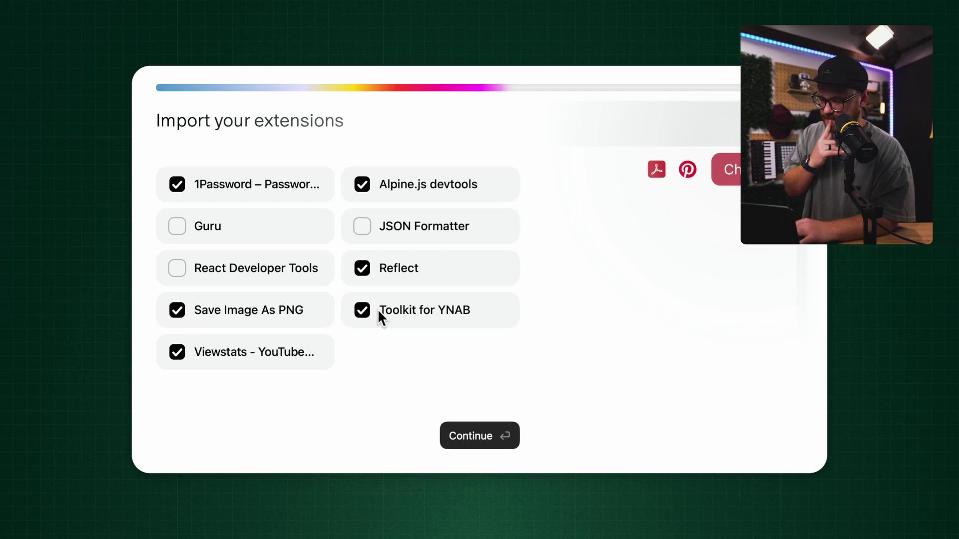
left_click(405, 226)
left_click(487, 430)
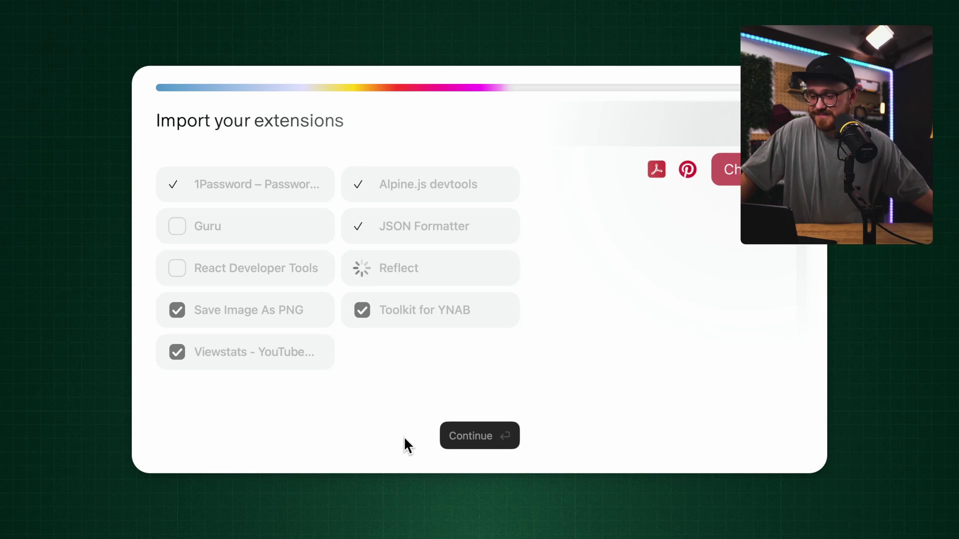
left_click(218, 221)
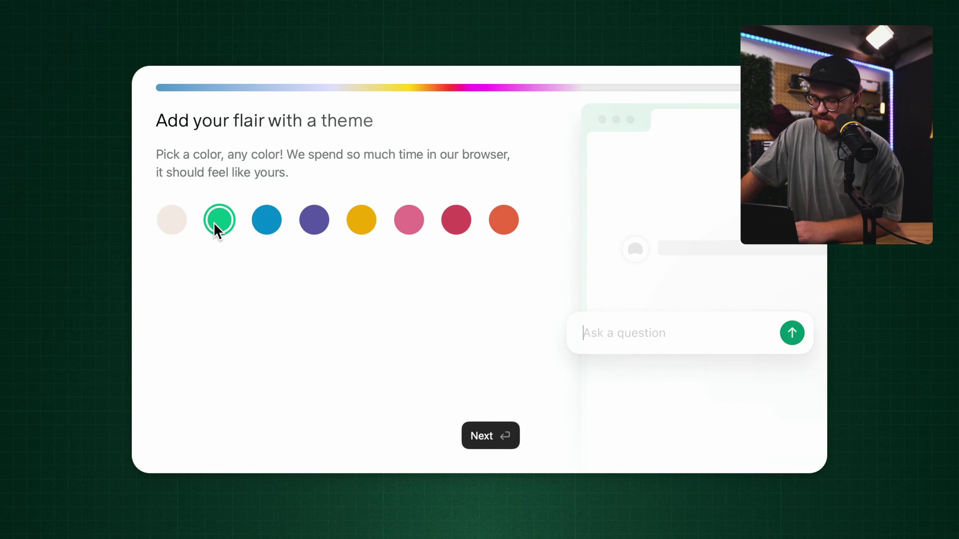
Set the Personal Intelligence response voice to Wendy's
left_click(502, 442)
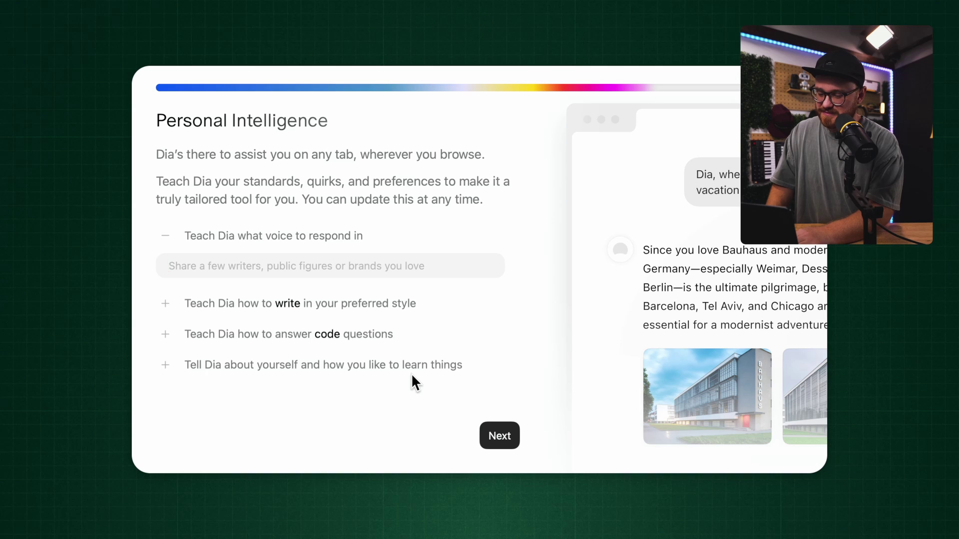
type("Wendy's")
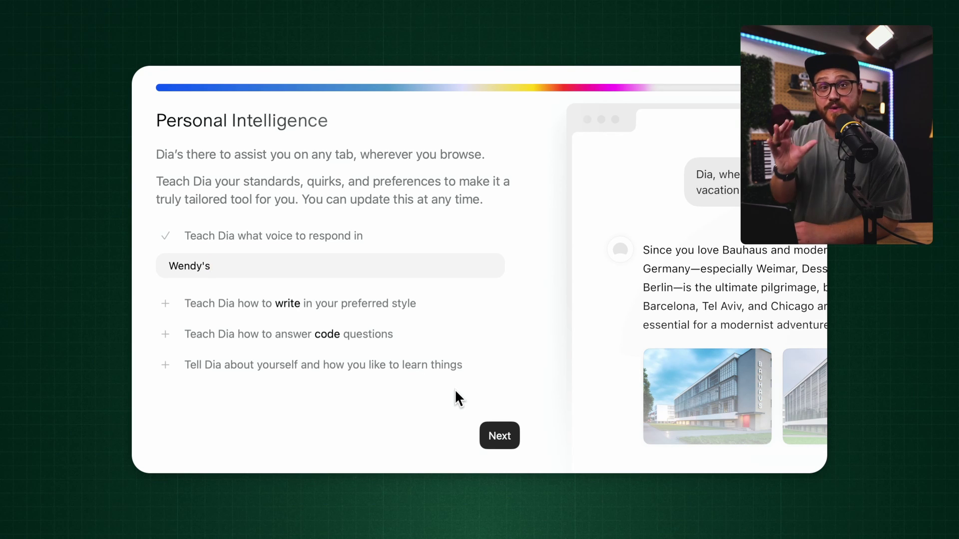
left_click(505, 437)
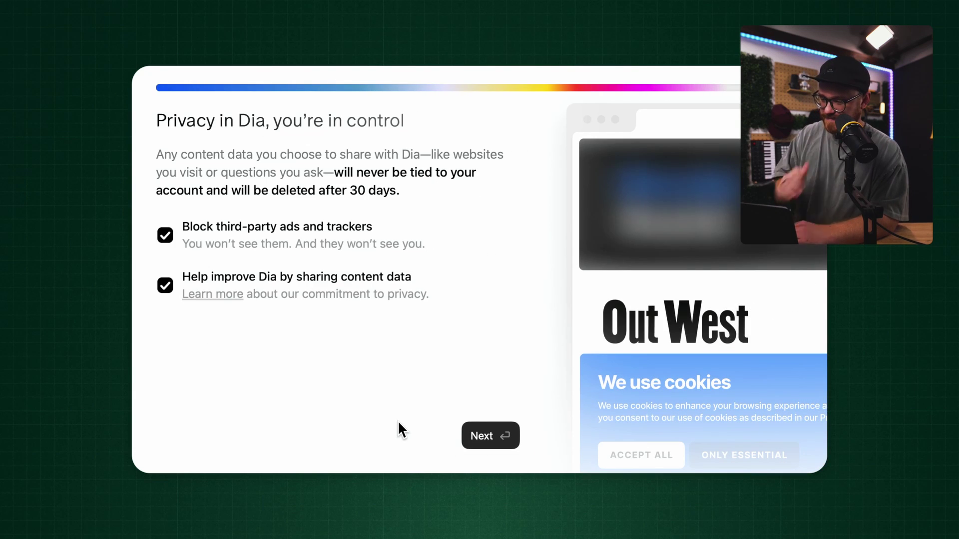
Keep the privacy defaults, choose trying Dia as default for a week, and finish onboarding
left_click(491, 436)
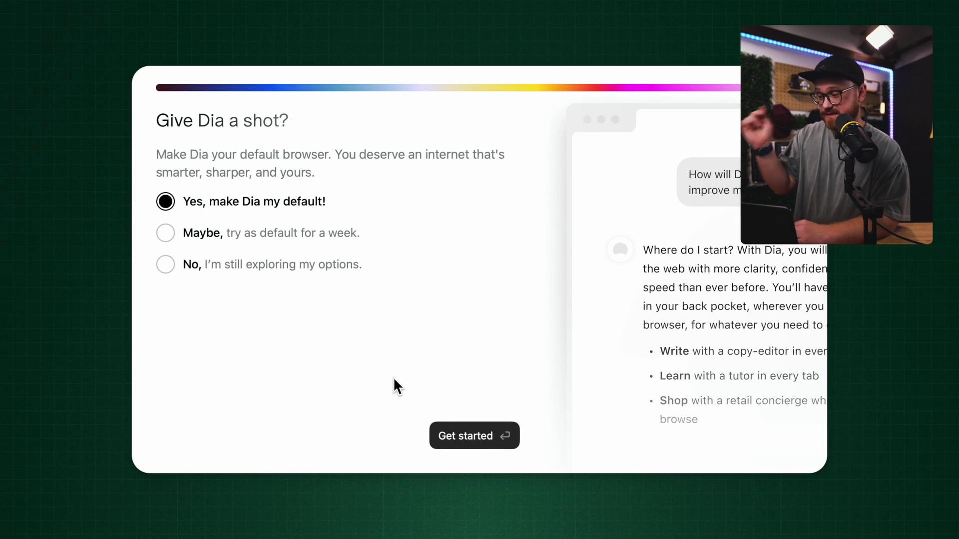
left_click(294, 236)
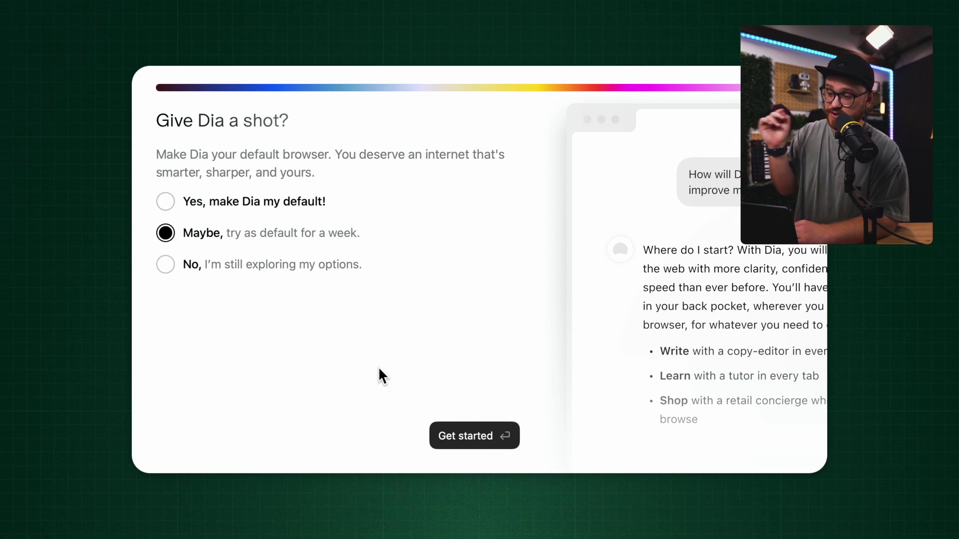
left_click(467, 440)
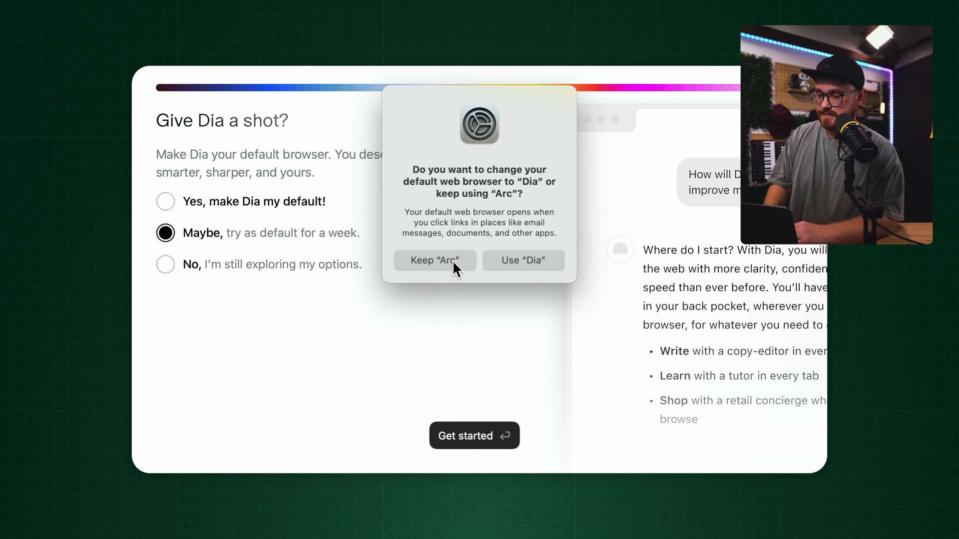
left_click(517, 272)
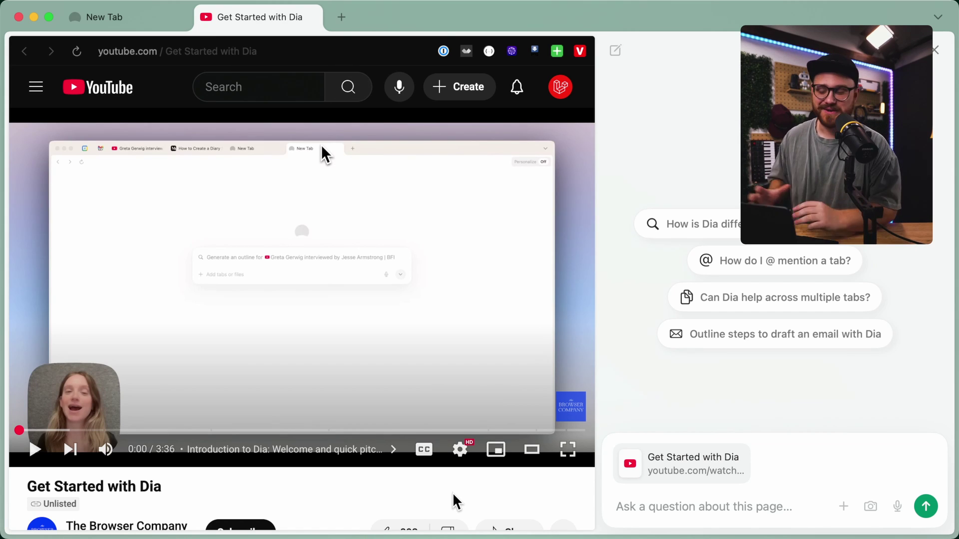
Scroll through the Get Started with Dia video page, then close that tab
scroll(337, 488, "down", 2)
scroll(337, 488, "down", 1)
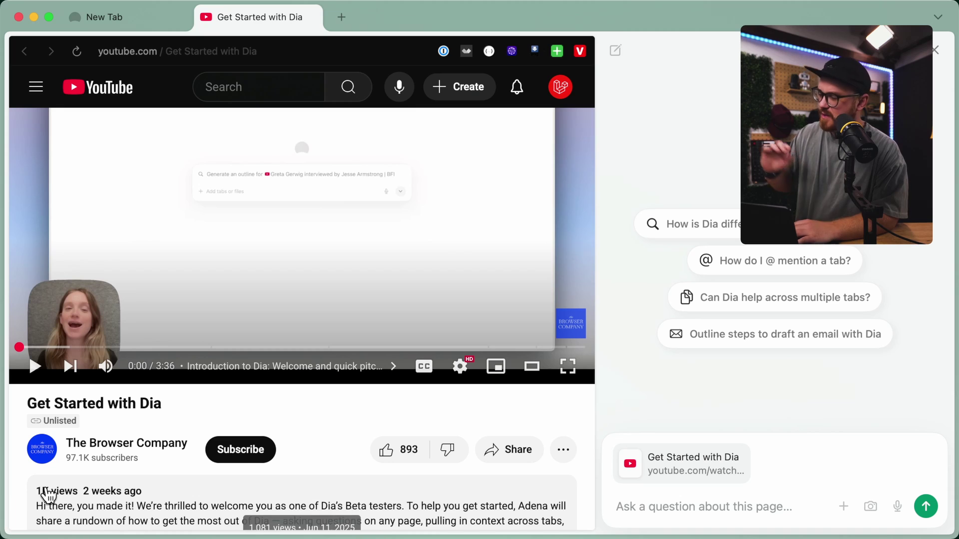
scroll(348, 413, "up", 3)
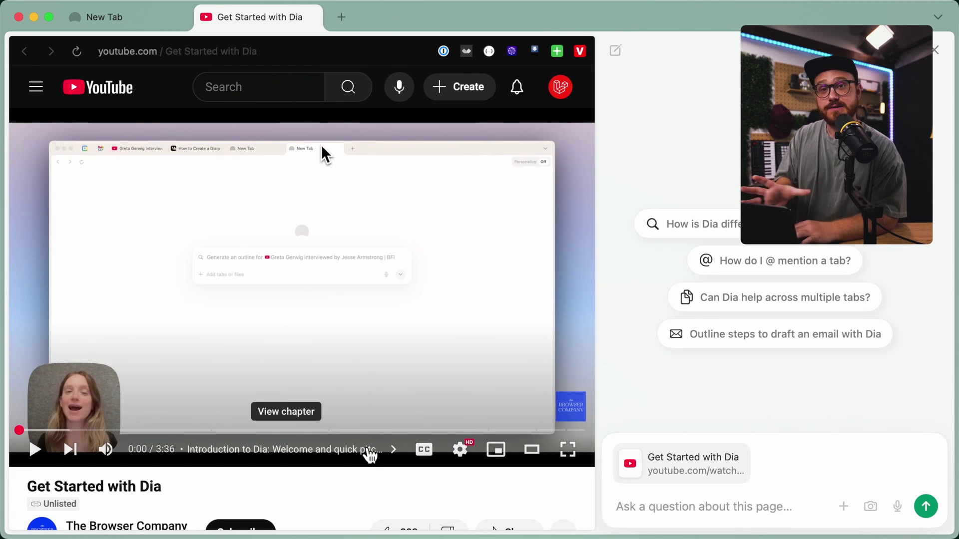
scroll(368, 453, "down", 5)
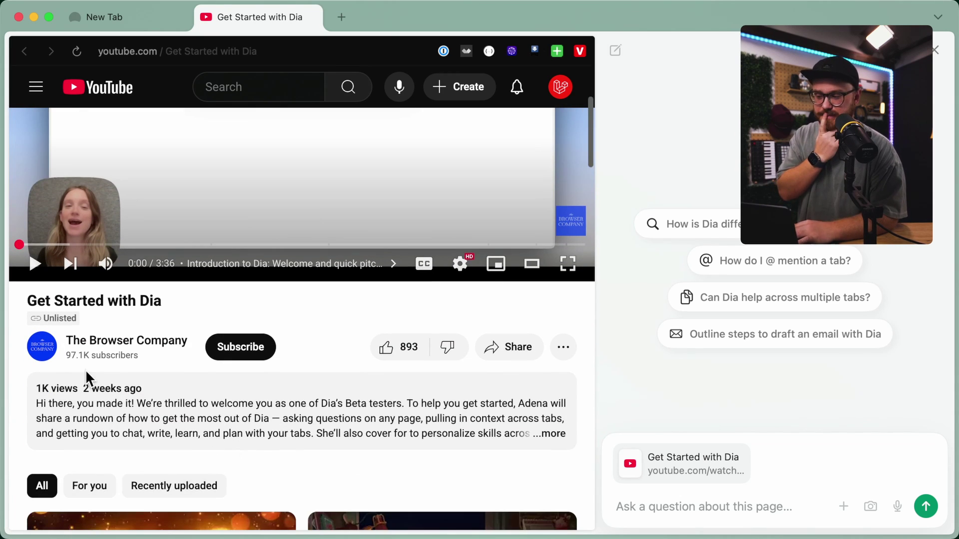
scroll(215, 414, "up", 2)
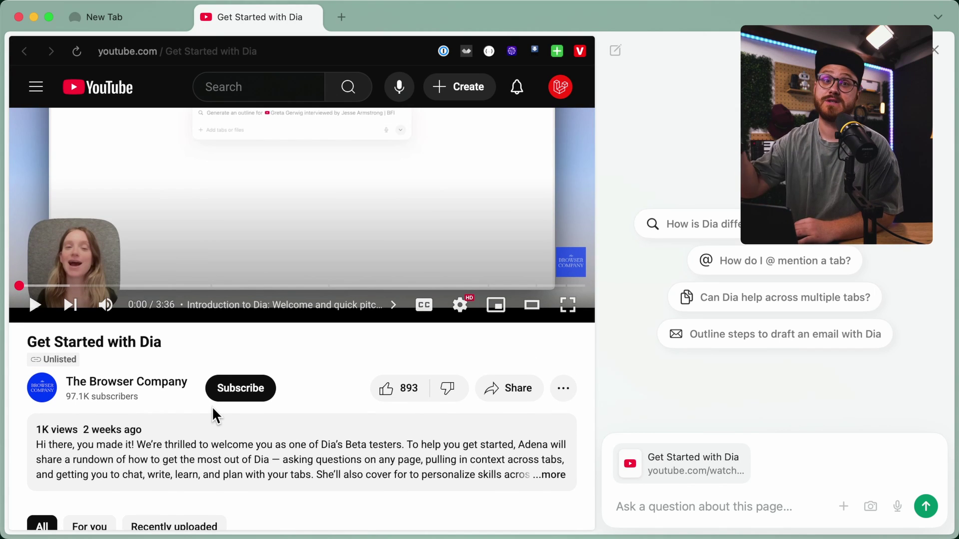
scroll(211, 409, "up", 5)
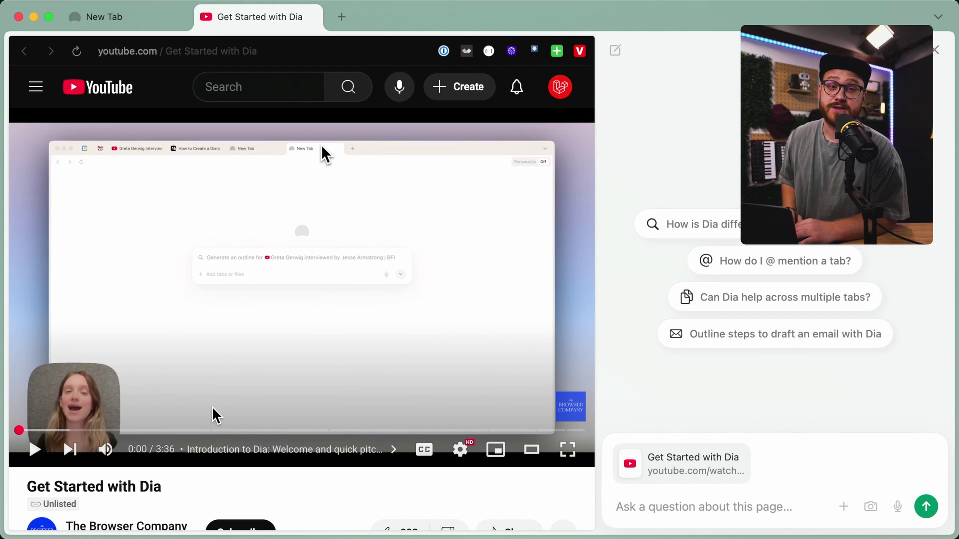
scroll(213, 409, "down", 8)
scroll(248, 351, "up", 8)
scroll(233, 368, "down", 4)
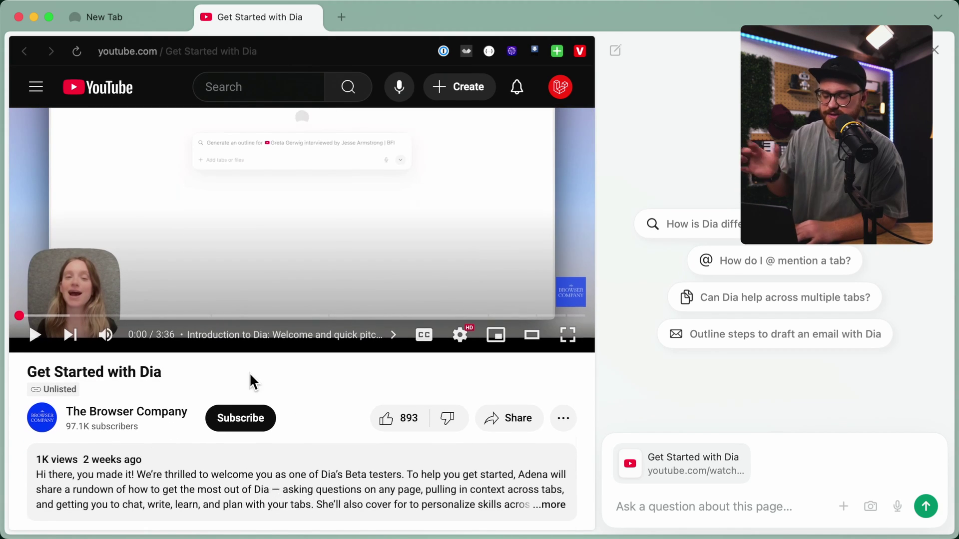
scroll(253, 382, "up", 4)
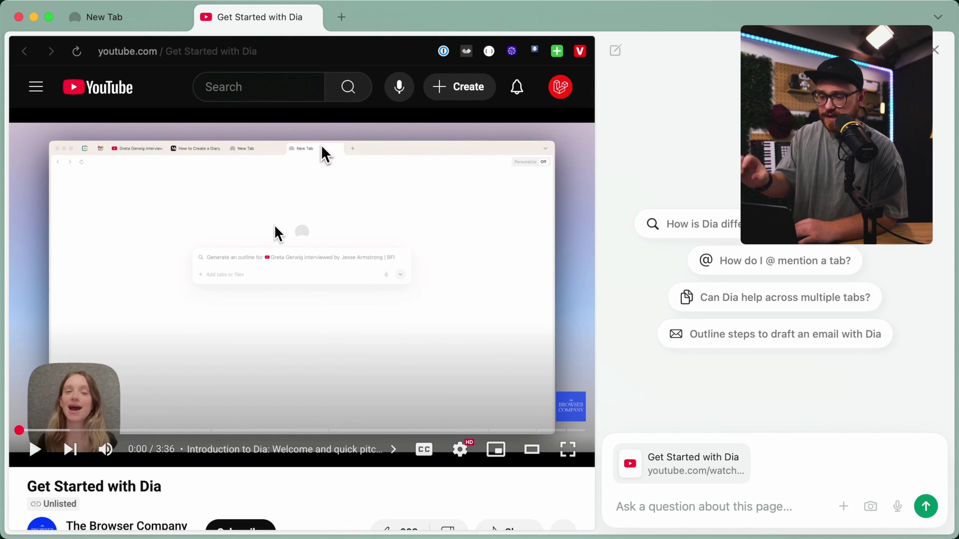
left_click(312, 17)
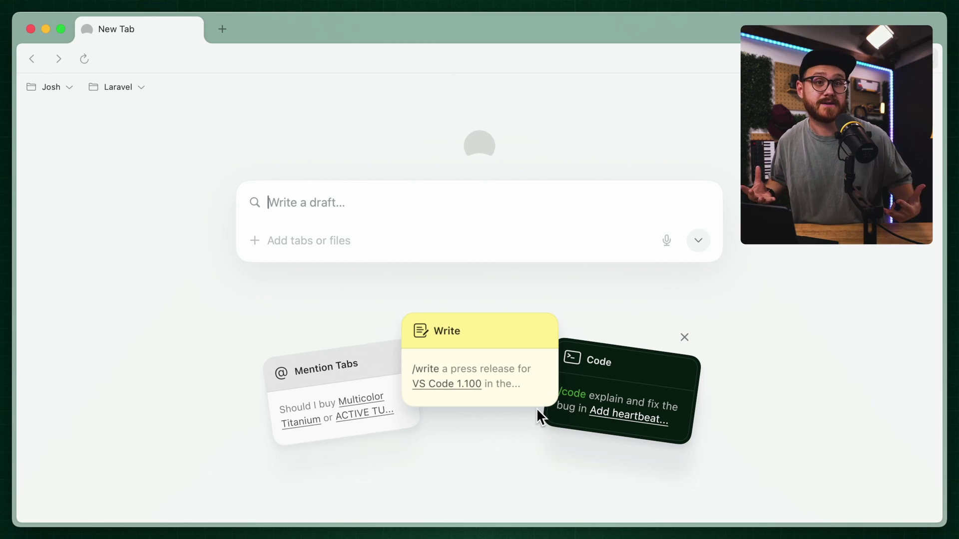
key("super+t")
key("super+t")
key("super+t")
left_click(583, 29)
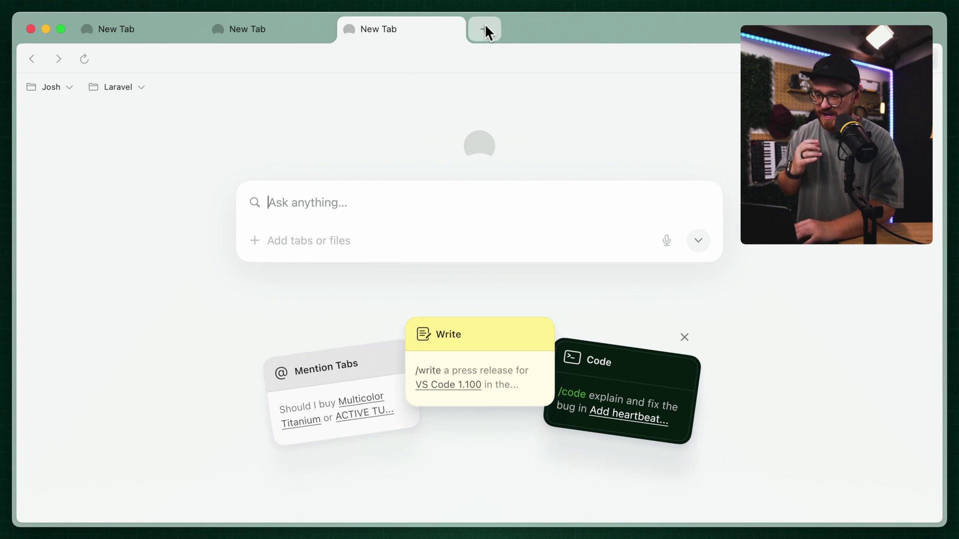
left_click(451, 29)
left_click(322, 29)
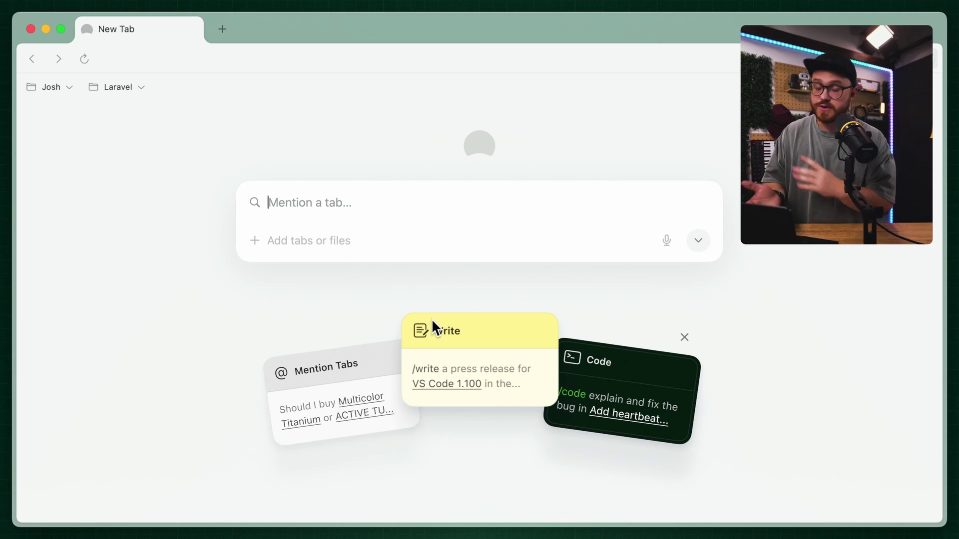
left_click(432, 322)
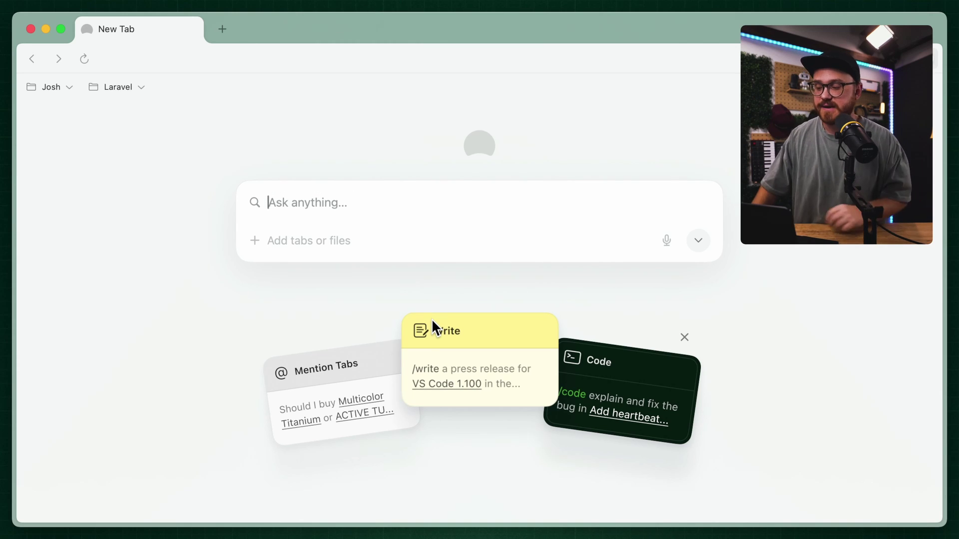
left_click(135, 92)
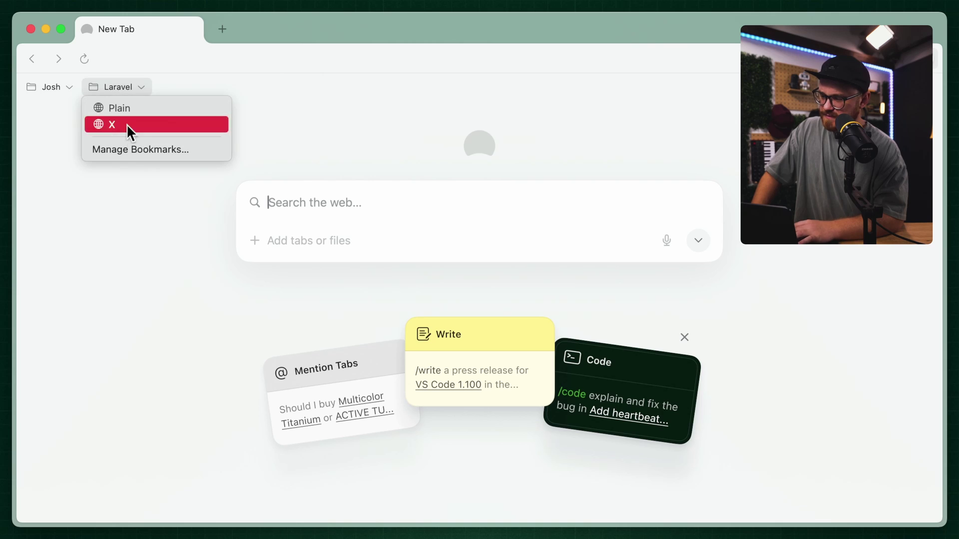
left_click(114, 88)
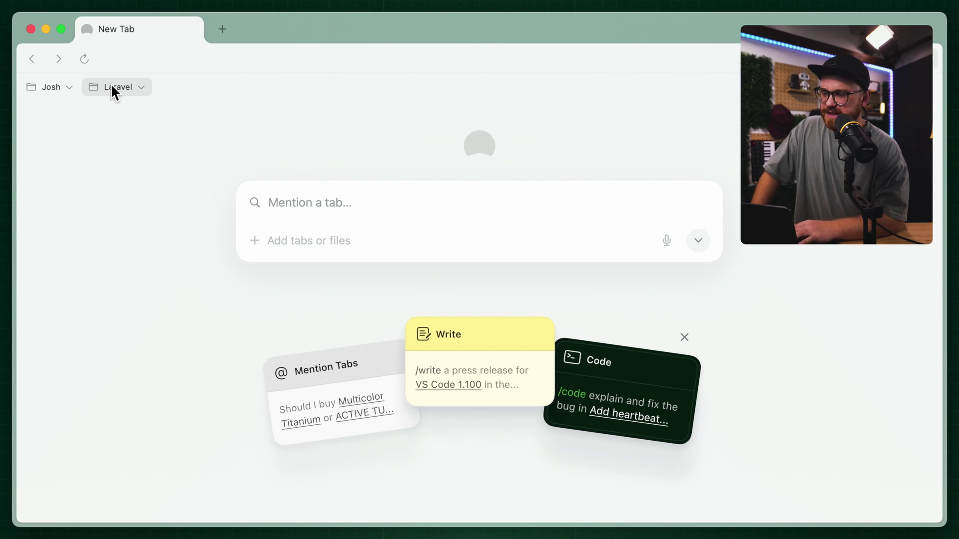
left_click(114, 88)
left_click(130, 255)
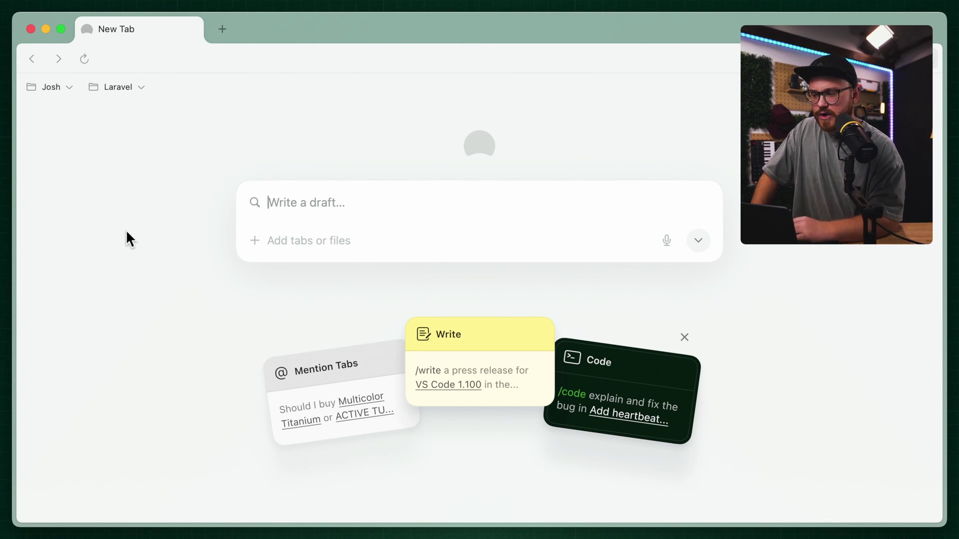
left_click(114, 90)
left_click(128, 256)
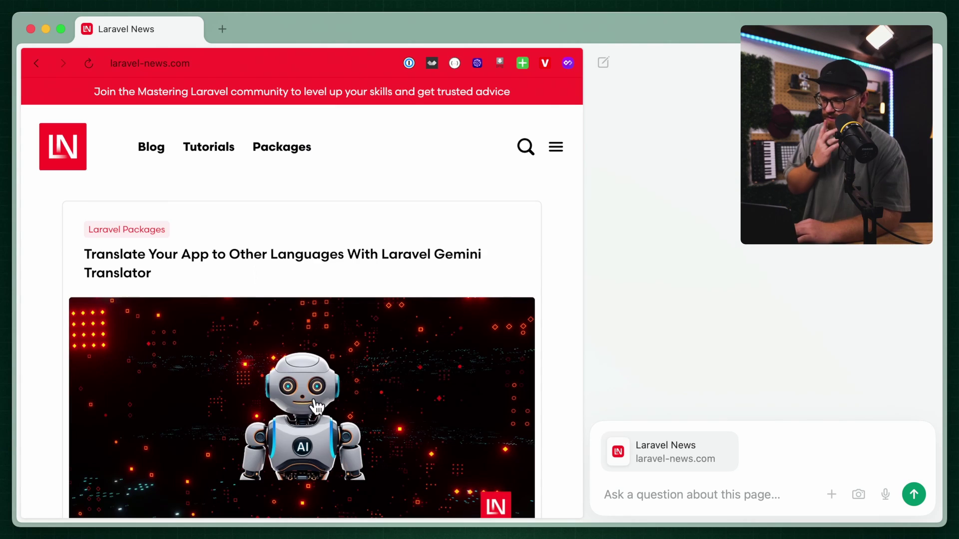
Open the Laravel News article 'Accepting Multiple Parameters in Laravel Commands' and scroll through it
scroll(317, 407, "down", 3)
scroll(316, 405, "down", 3)
scroll(317, 403, "up", 1)
scroll(314, 403, "down", 3)
left_click(381, 272)
scroll(374, 386, "down", 5)
scroll(373, 378, "down", 4)
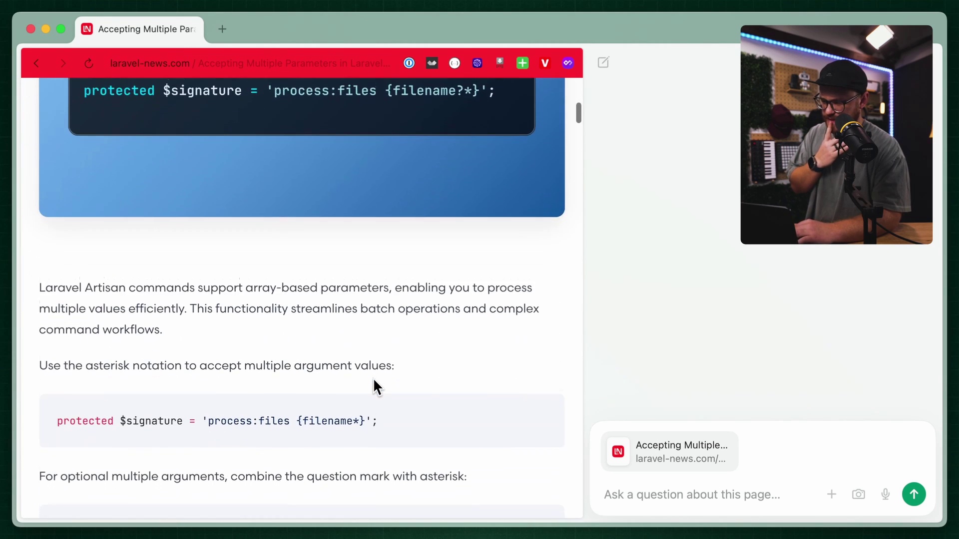
Hide the assistant sidebar with Cmd+E so the article shows full width
left_click(671, 488)
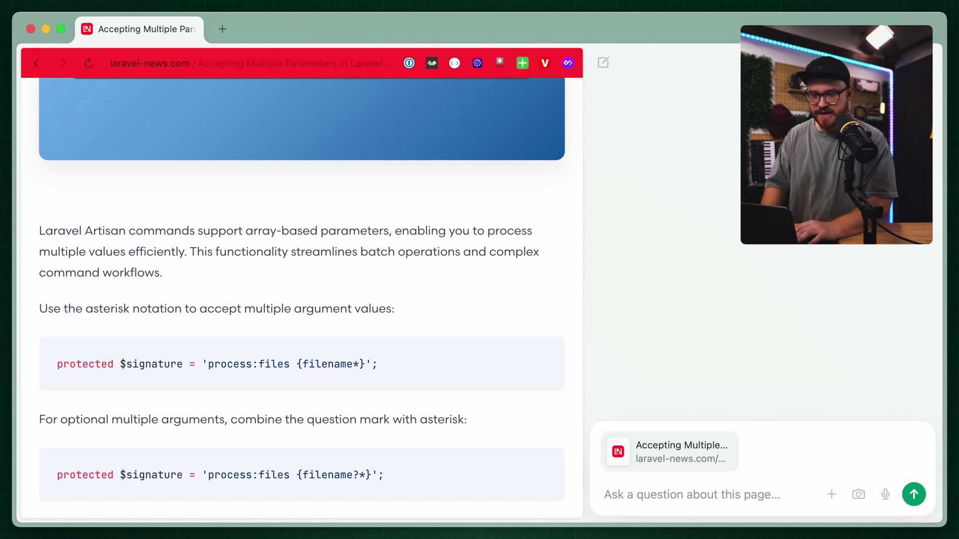
key("super+e")
key("super+e")
key("super+e")
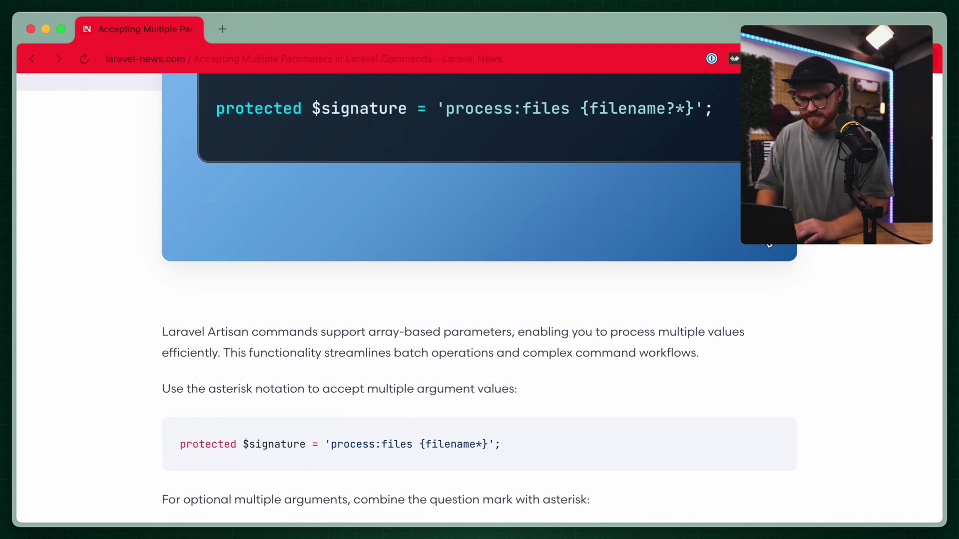
mouse_move(556, 53)
scroll(533, 312, "down", 3)
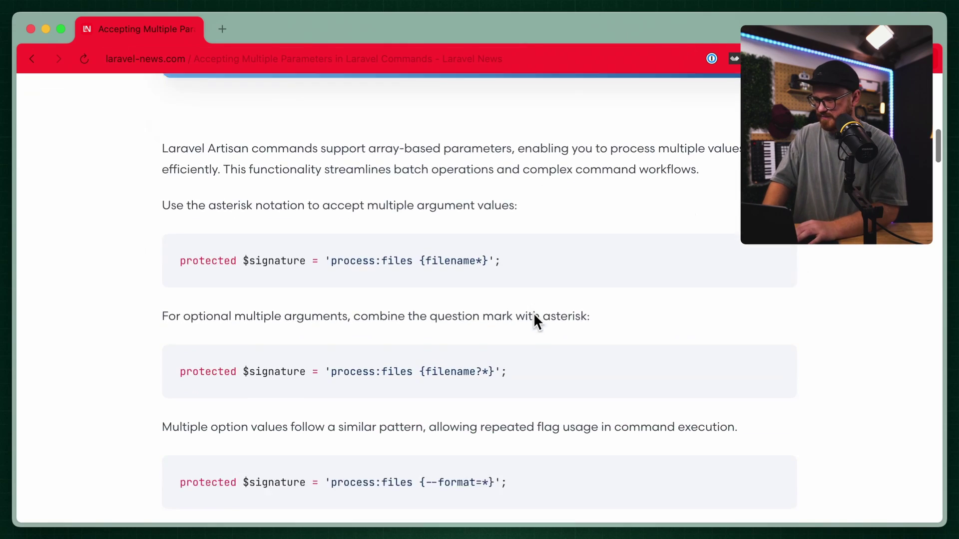
scroll(534, 313, "up", 15)
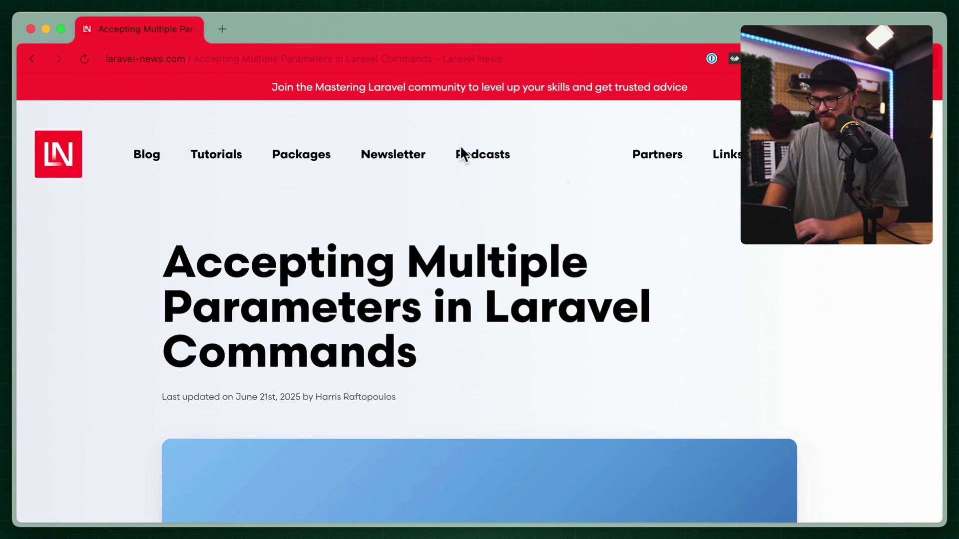
scroll(265, 189, "down", 3)
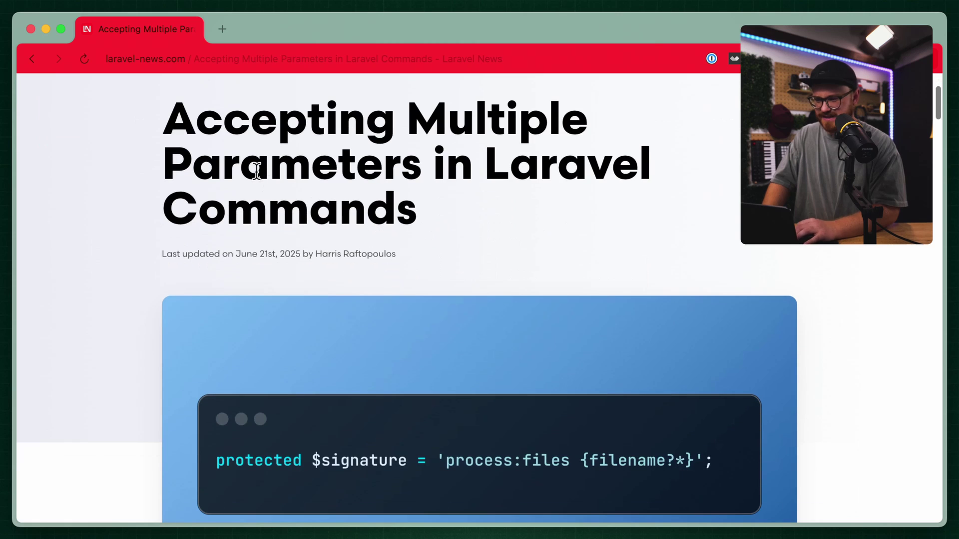
Open a blank tab, close it again, and keep scrolling the article
left_click(233, 36)
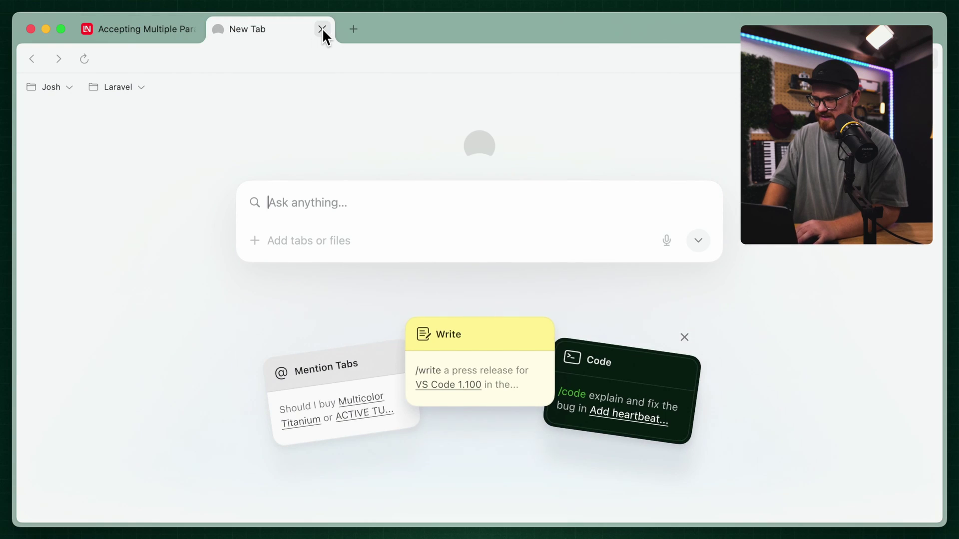
left_click(322, 32)
scroll(215, 214, "up", 3)
scroll(214, 213, "down", 2)
scroll(214, 214, "up", 2)
scroll(632, 107, "up", 1)
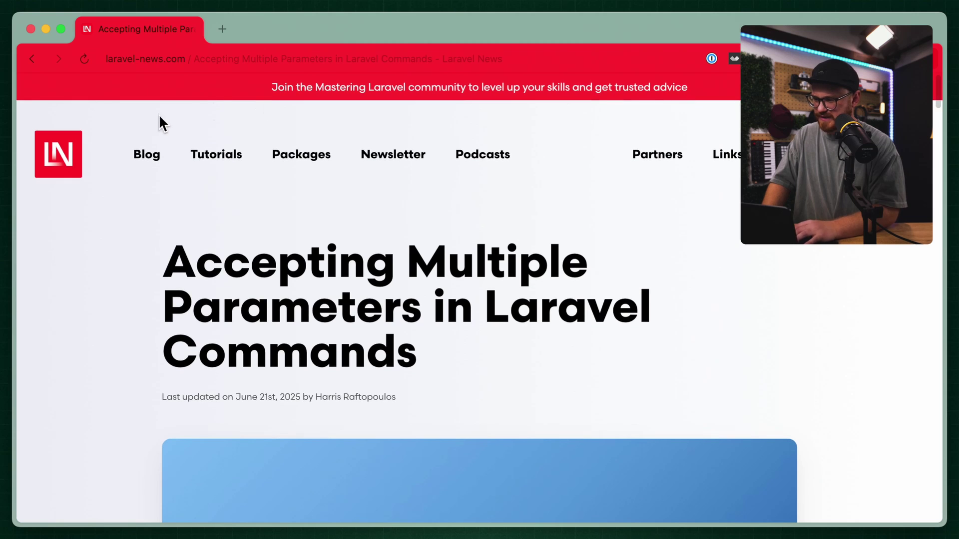
Open daily.dev in a new tab via 'dail', then its Chrome Web Store extension page
left_click(224, 29)
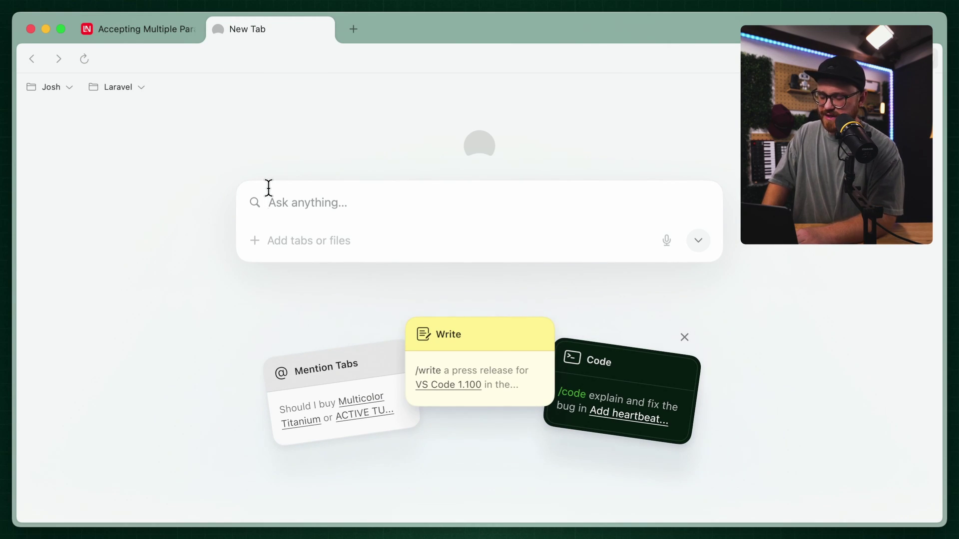
type("dail")
key("Return")
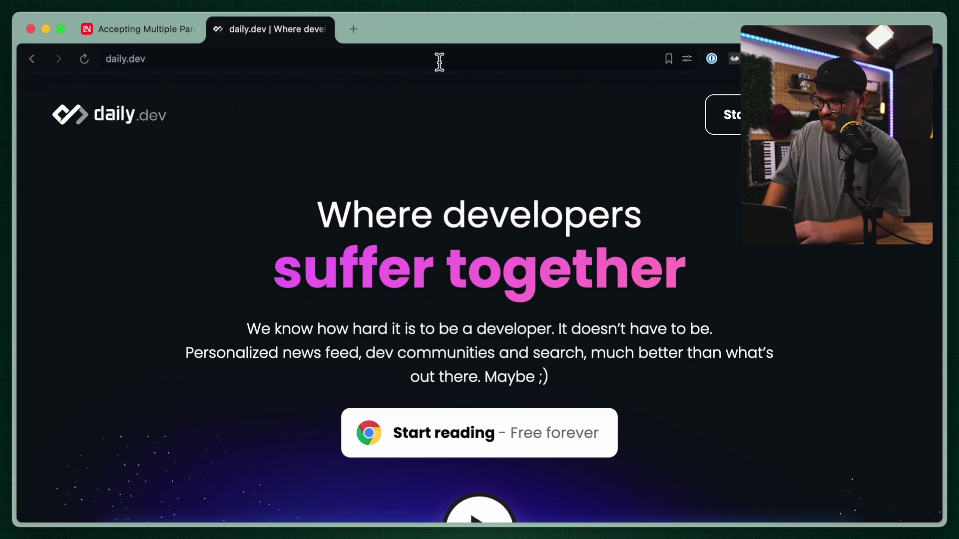
scroll(409, 148, "down", 3)
scroll(419, 148, "up", 3)
left_click(465, 432)
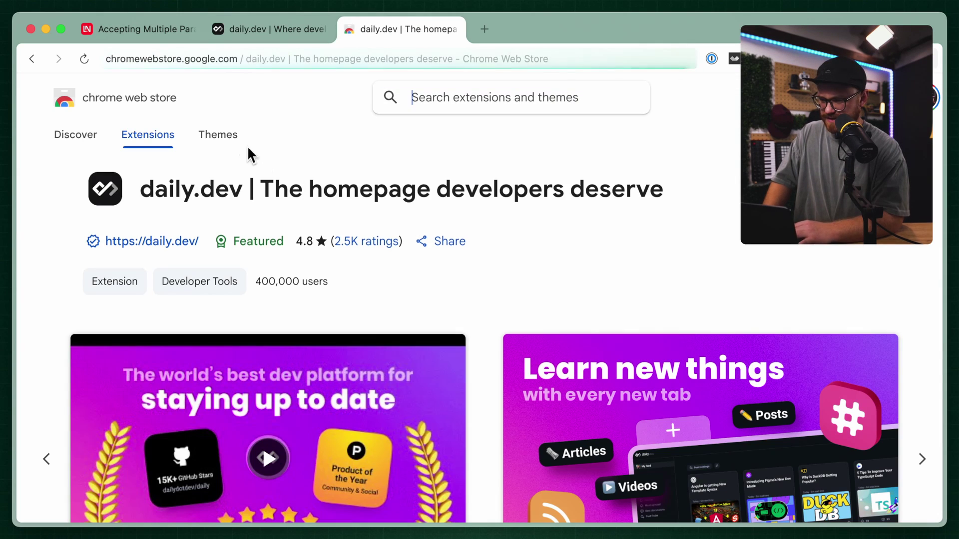